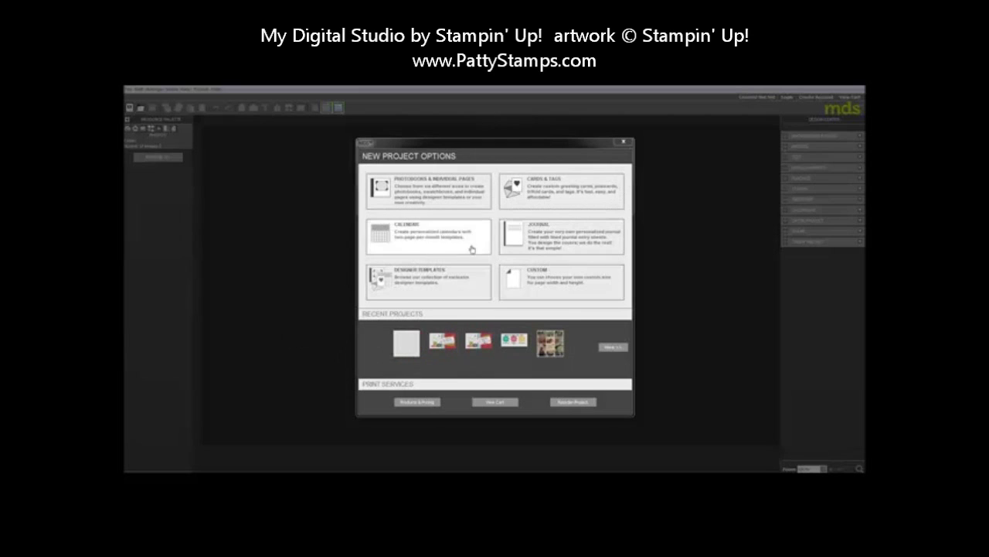
# Create a new 12" x 12" square photobook project with the Create Your Own template, keeping the suggested name and location.
pyautogui.click(424, 191)
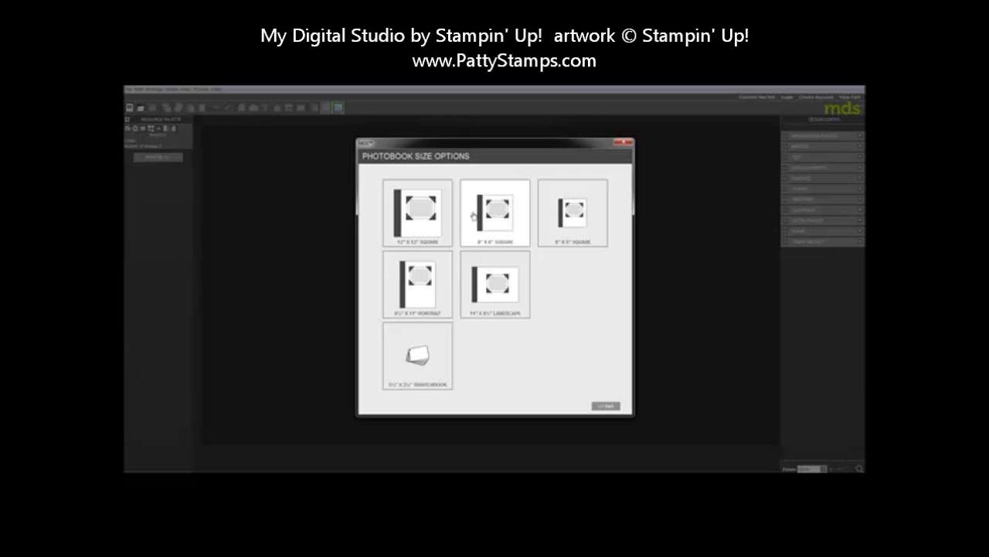
pyautogui.click(430, 216)
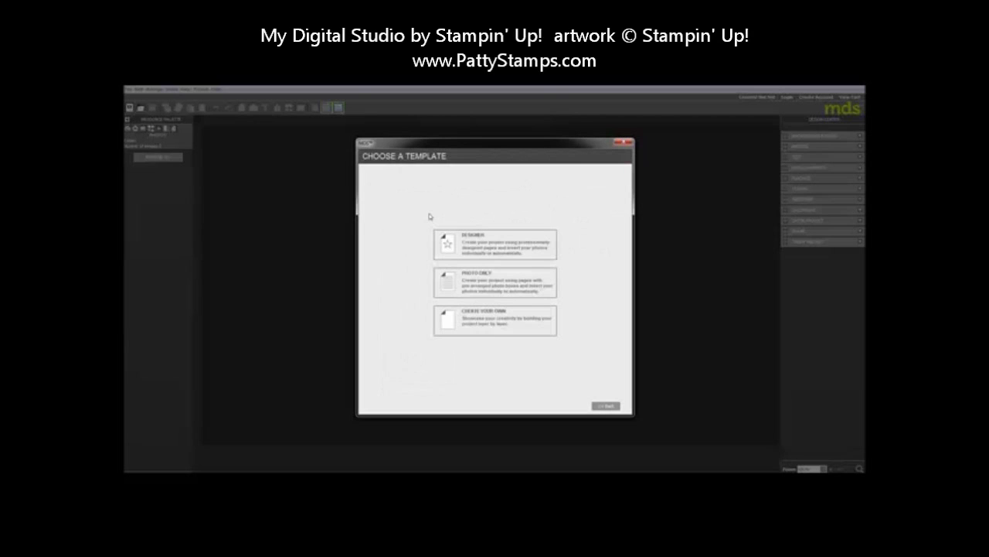
pyautogui.click(485, 324)
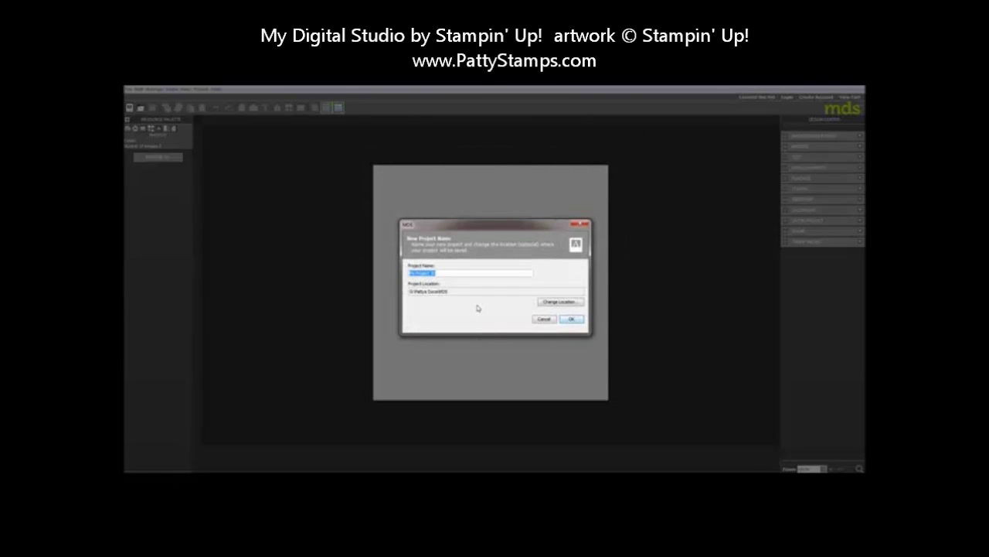
pyautogui.click(573, 319)
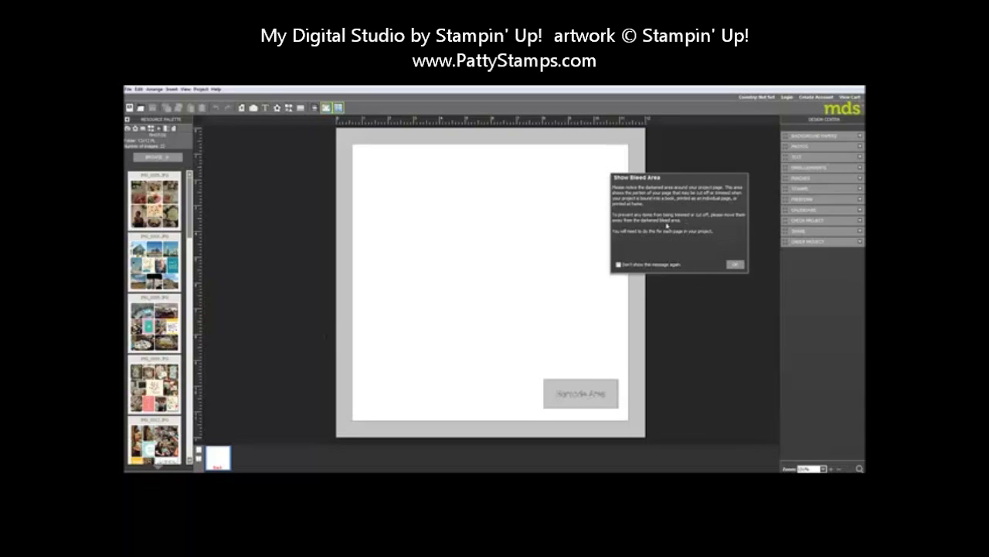
pyautogui.click(736, 264)
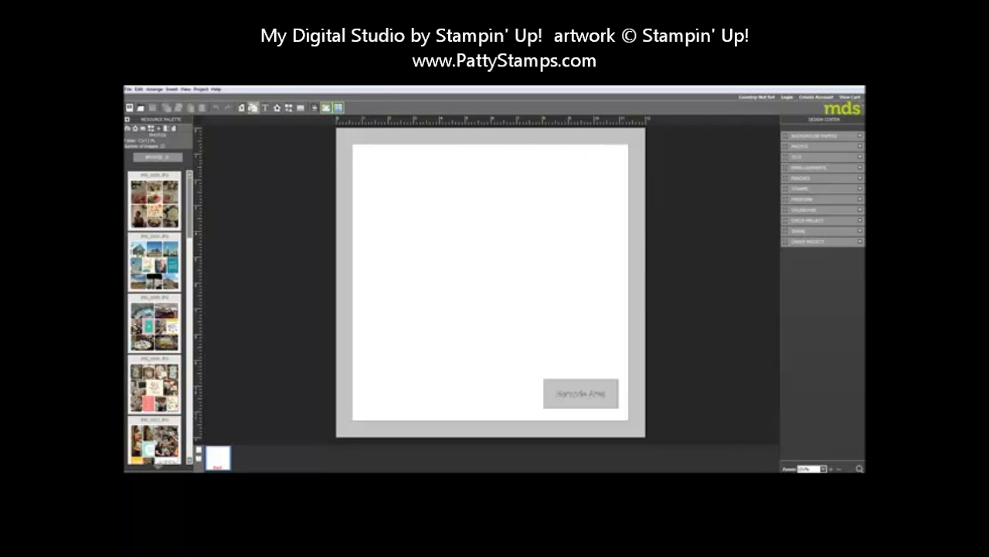
# Turn off the bleed area display on the page.
pyautogui.click(185, 90)
pyautogui.moveTo(232, 113)
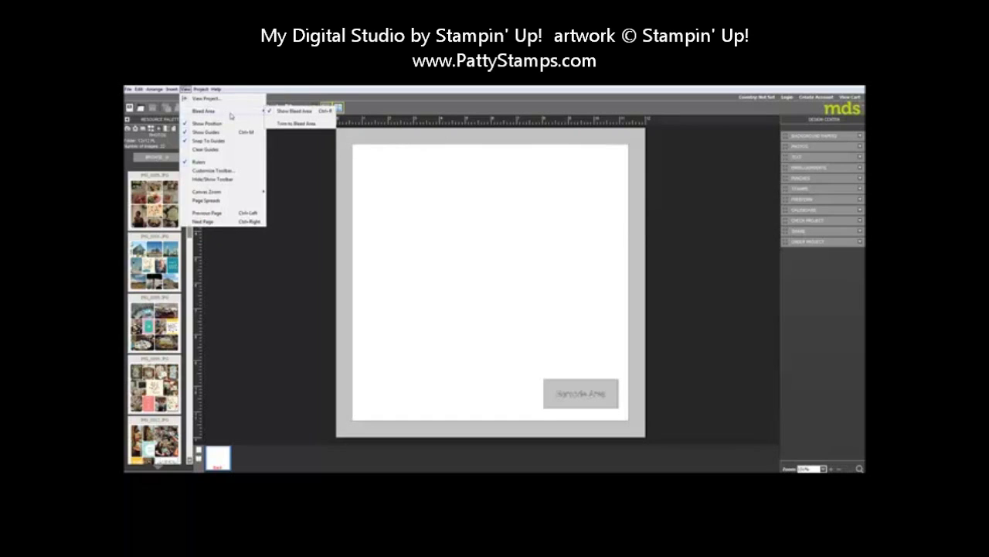
pyautogui.click(271, 111)
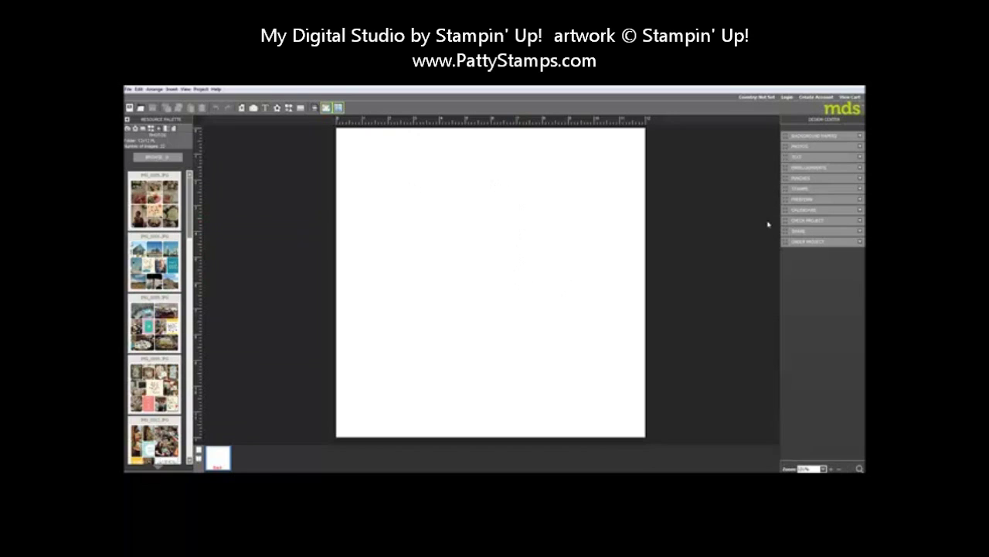
# Add a photo box, align it to the page's upper-left corner, and enlarge it to fill the whole 12" x 12" page.
pyautogui.click(809, 149)
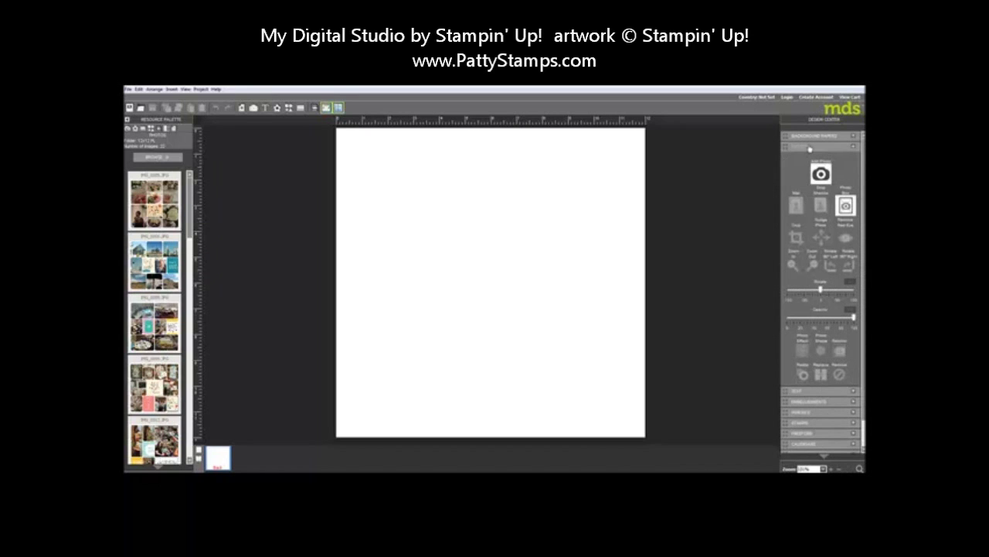
pyautogui.click(846, 204)
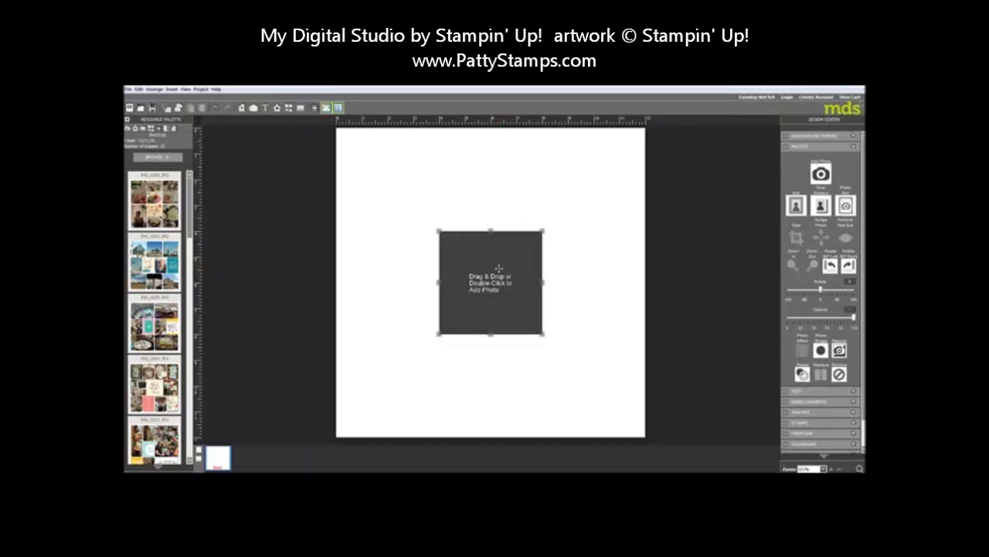
pyautogui.moveTo(498, 268); pyautogui.dragTo(395, 164)
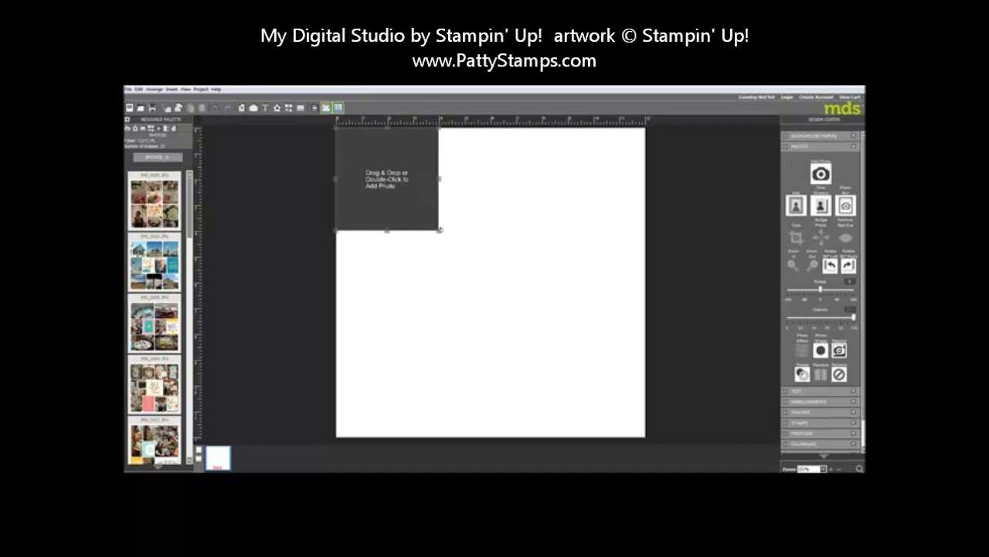
pyautogui.moveTo(439, 230); pyautogui.dragTo(637, 436)
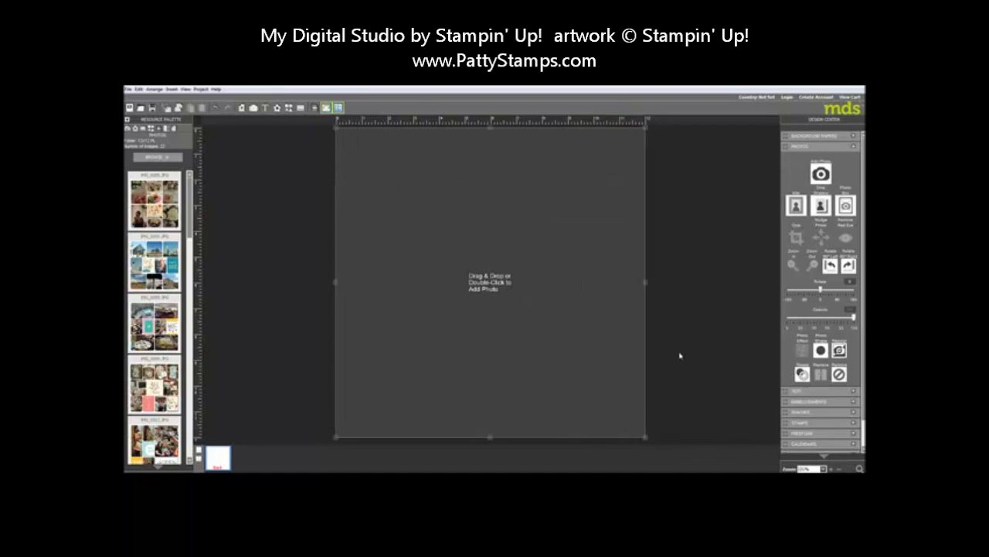
pyautogui.click(667, 308)
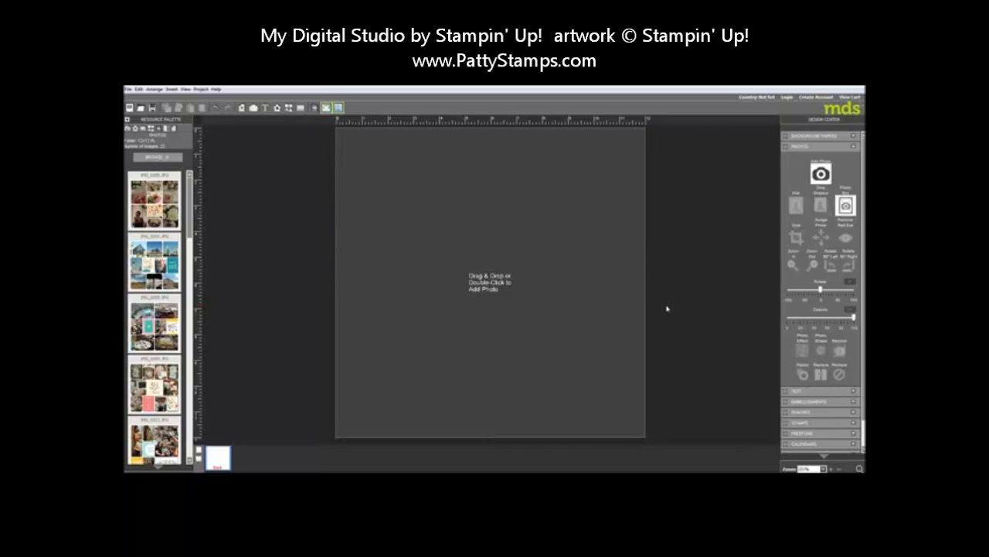
# Insert a duplicate of the empty photo-box page and fill the original page's box with the Christmas dinner collage, without cropping it.
pyautogui.rightClick(216, 459)
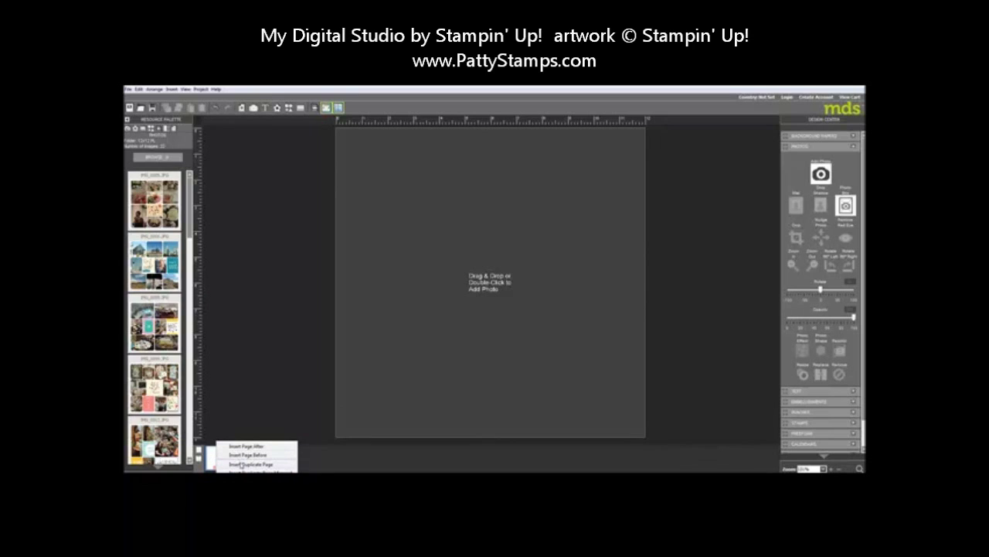
pyautogui.click(241, 464)
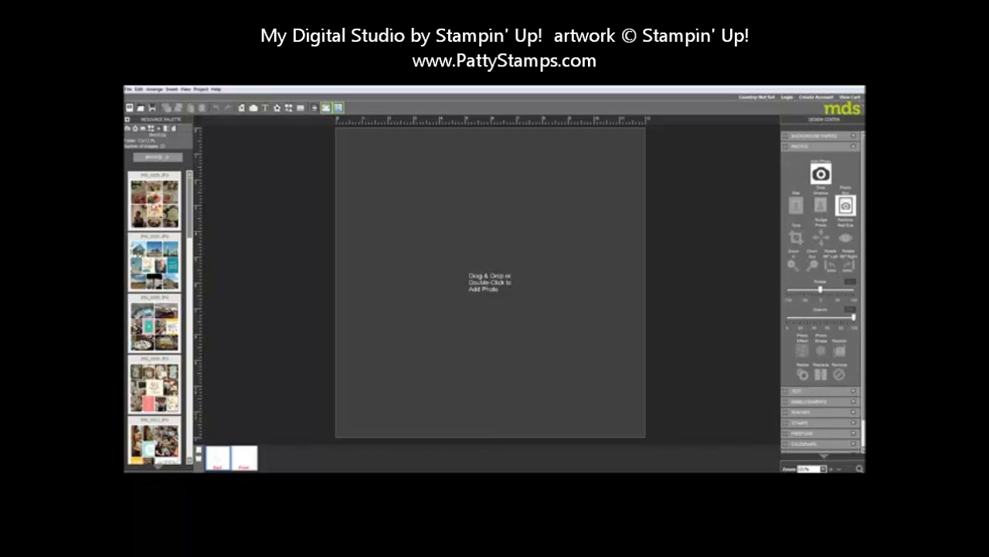
pyautogui.moveTo(155, 201); pyautogui.dragTo(470, 249)
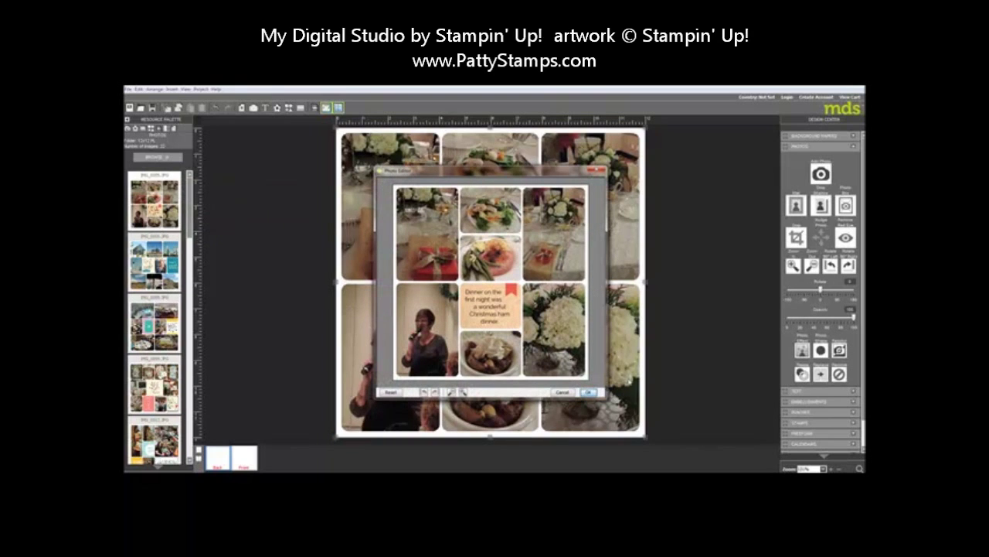
pyautogui.click(587, 391)
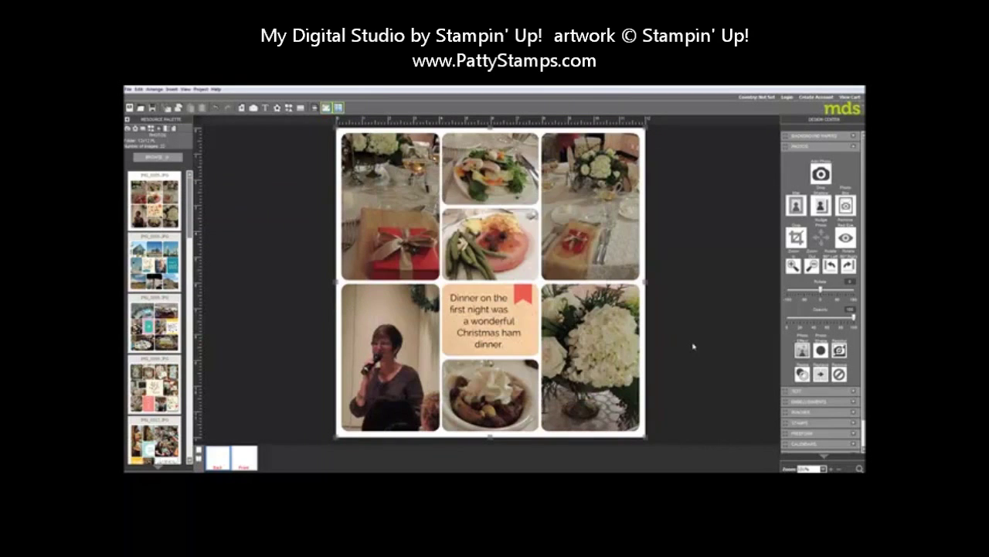
pyautogui.click(695, 348)
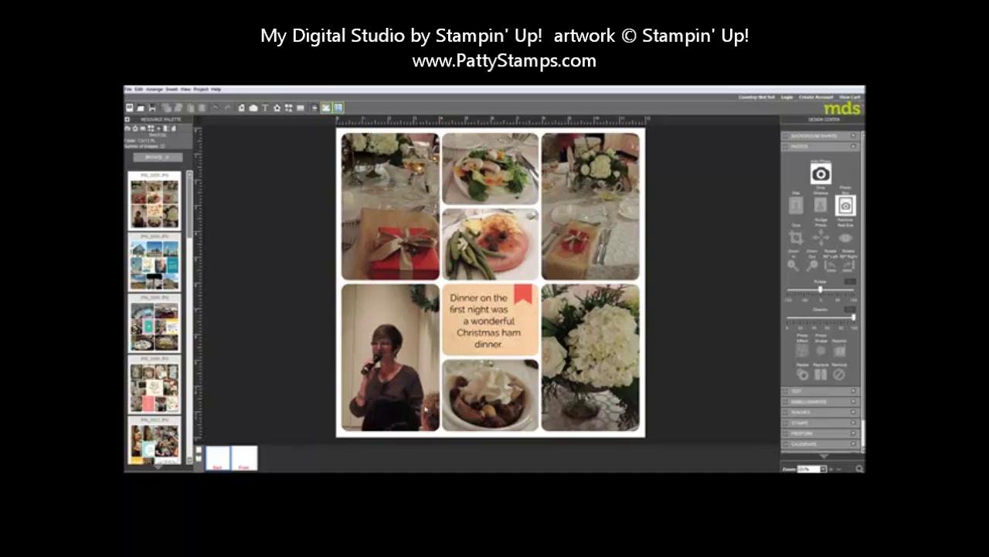
# Duplicate the second photo-box page and fill its box with the "The Good Life" collage, accepting the default crop.
pyautogui.click(243, 455)
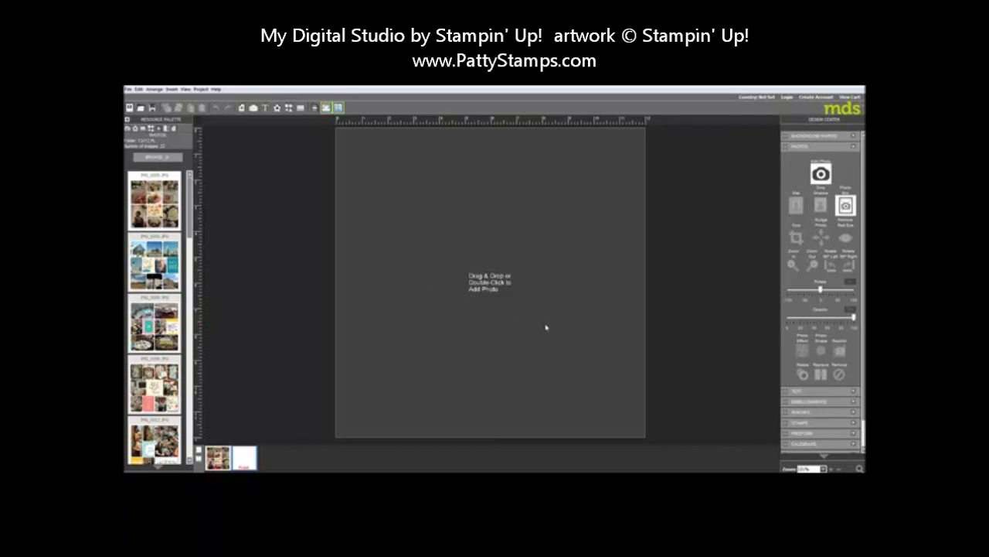
pyautogui.rightClick(248, 461)
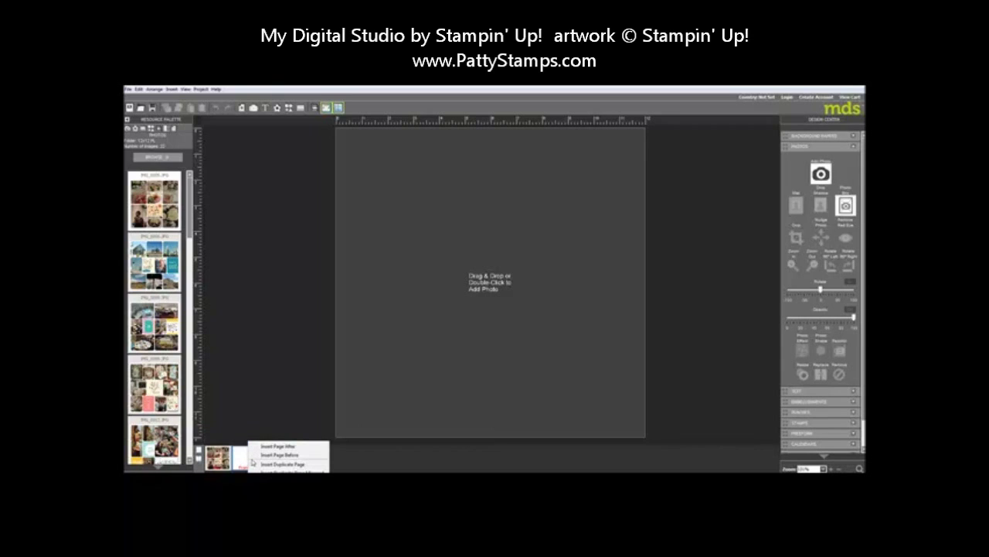
pyautogui.click(268, 464)
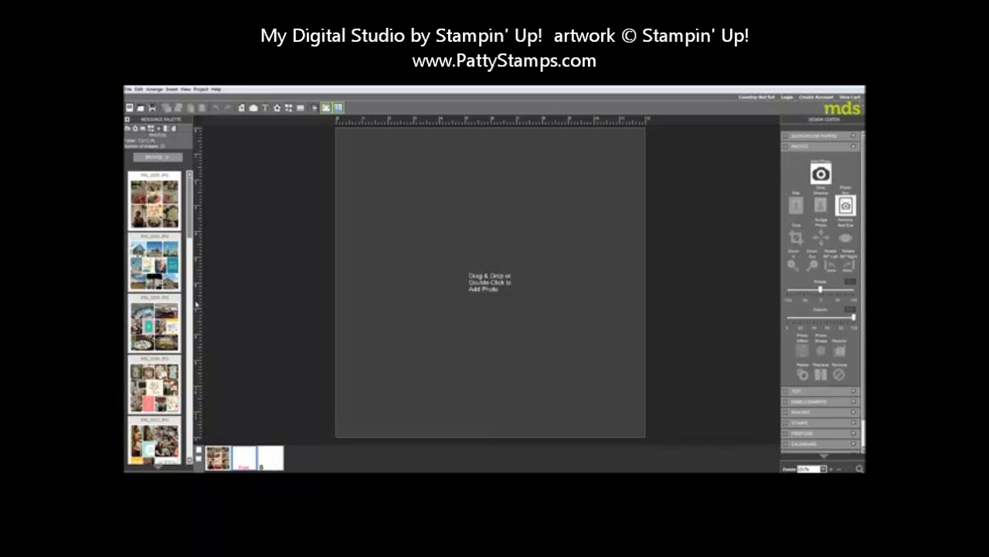
pyautogui.moveTo(140, 319); pyautogui.dragTo(452, 285)
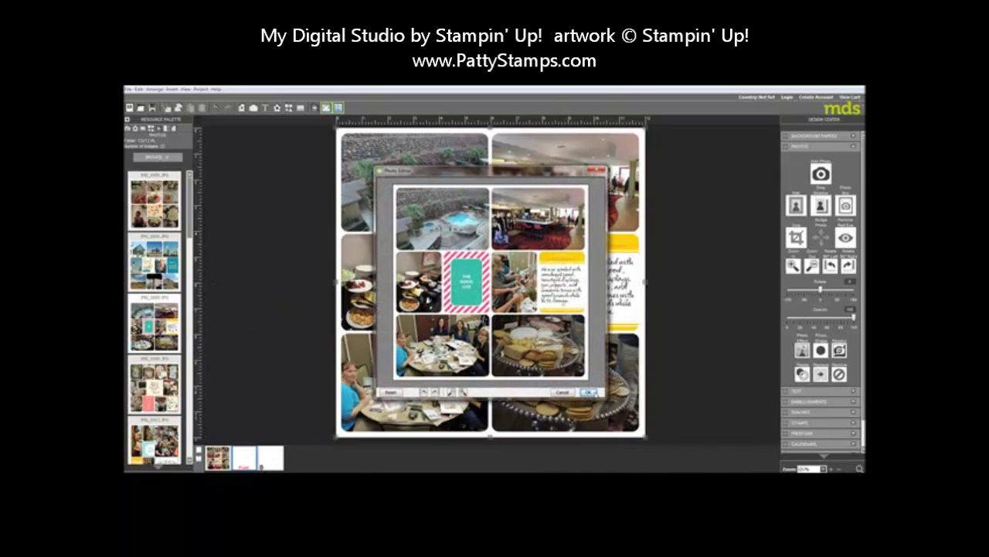
pyautogui.click(592, 393)
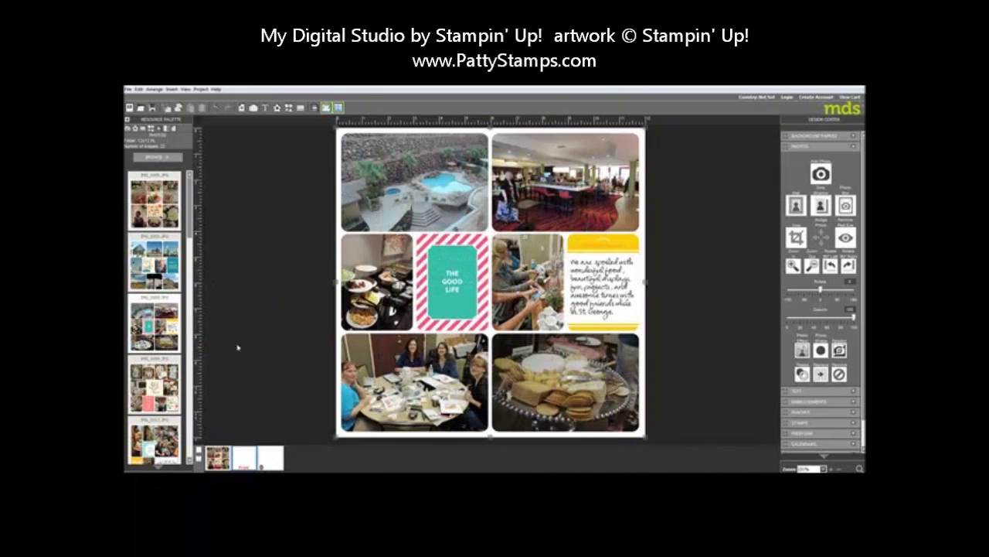
# Insert two more duplicates of the empty photo-box page, starting from the third page.
pyautogui.click(276, 453)
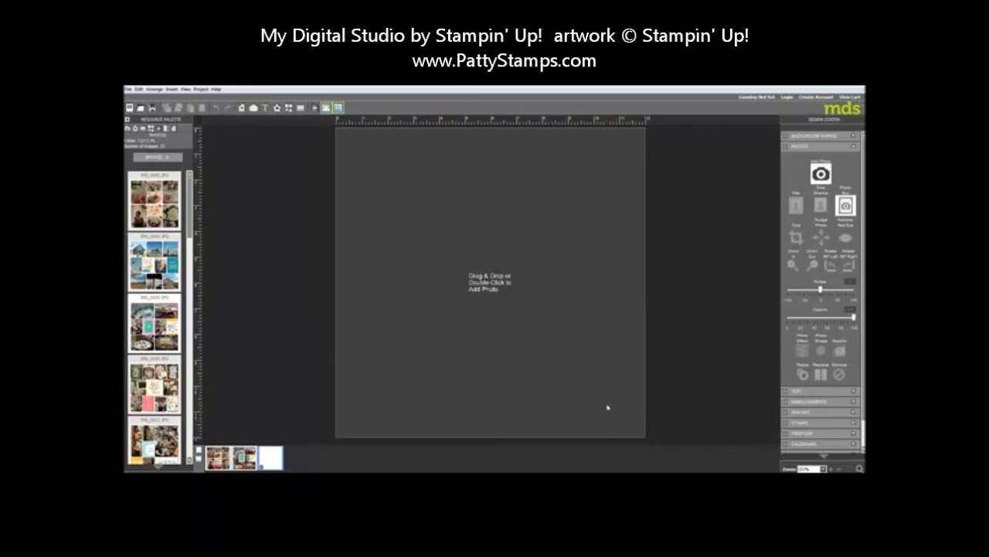
pyautogui.rightClick(278, 457)
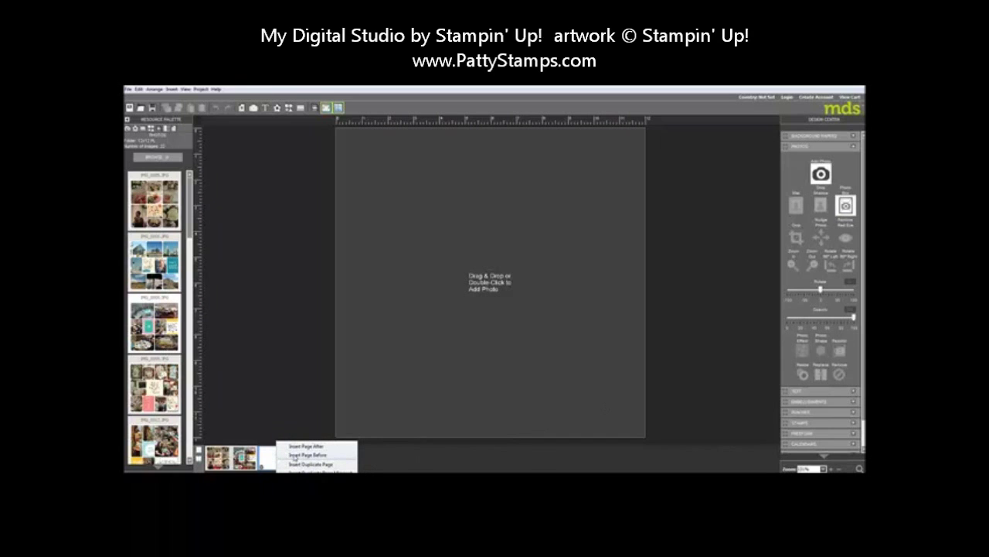
pyautogui.click(294, 455)
pyautogui.click(531, 352)
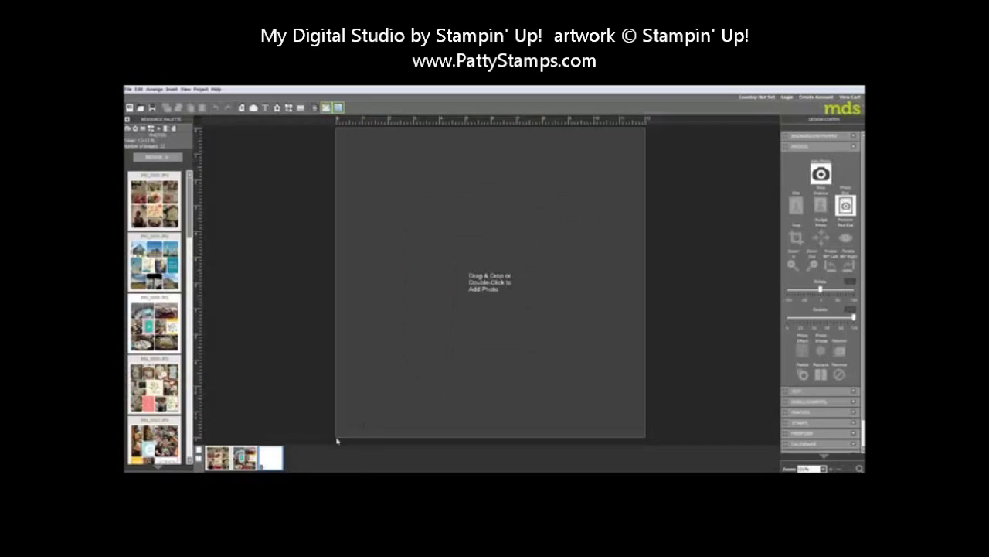
pyautogui.rightClick(279, 459)
pyautogui.click(298, 464)
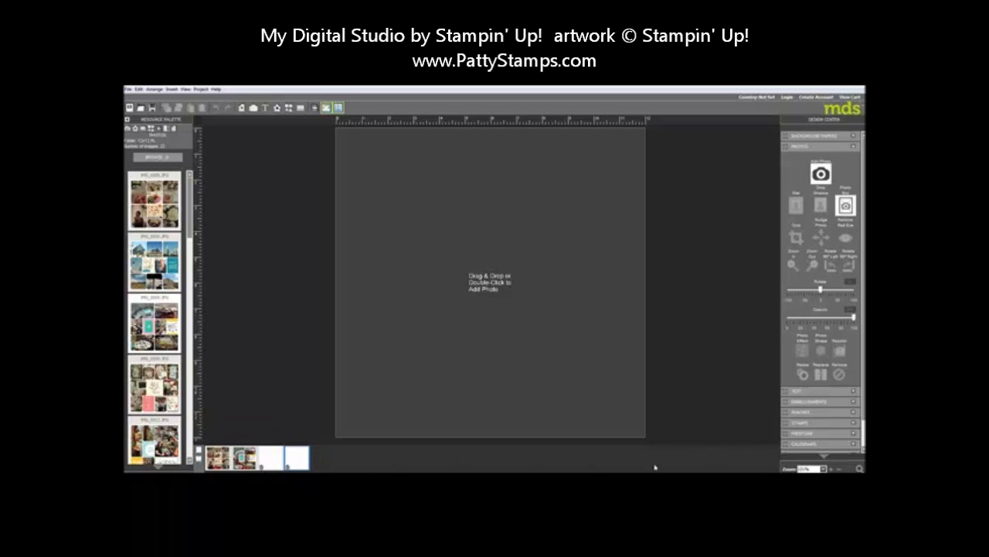
pyautogui.rightClick(303, 456)
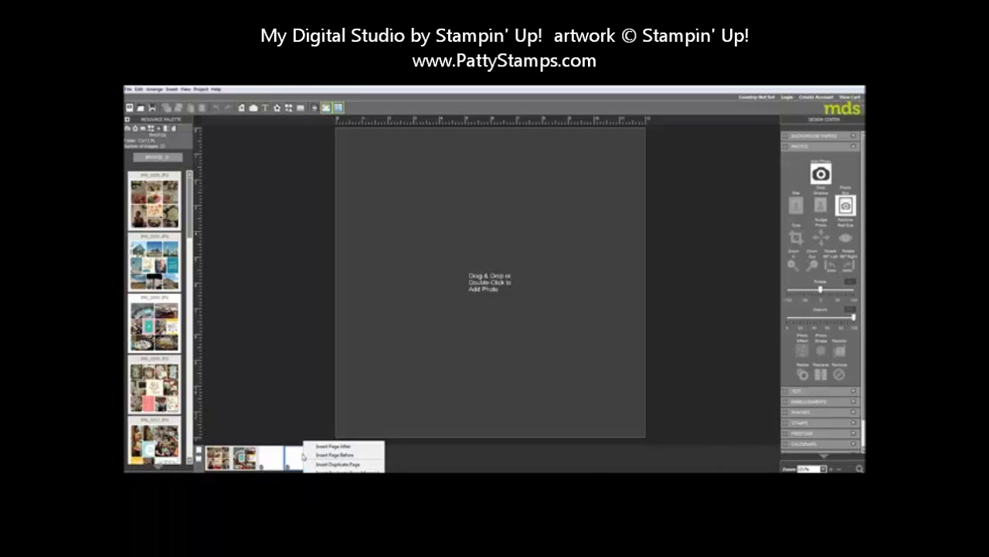
pyautogui.click(325, 462)
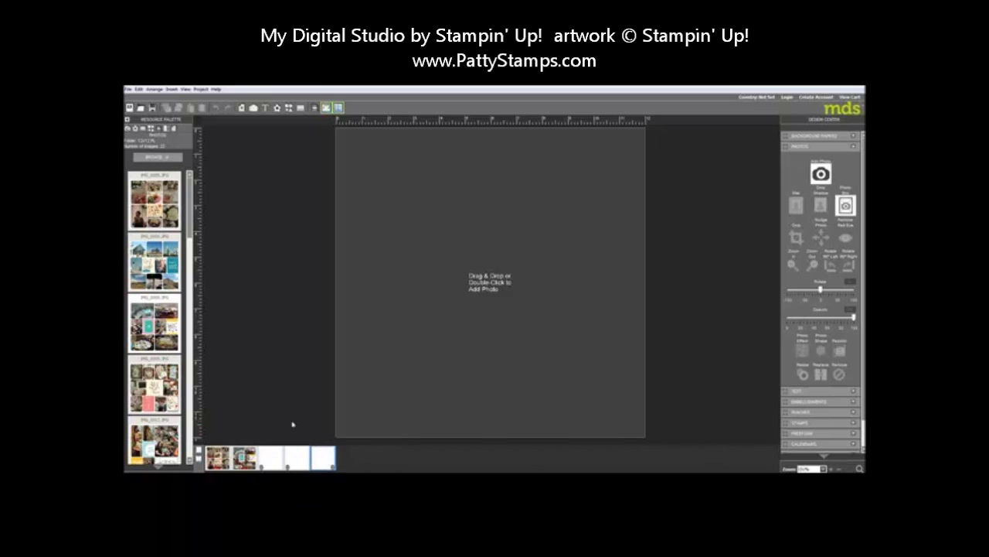
# Fill the third page's photo box with the Christmas tag and "sweet" collage, accepting the default crop.
pyautogui.click(270, 455)
pyautogui.moveTo(152, 385); pyautogui.dragTo(445, 316)
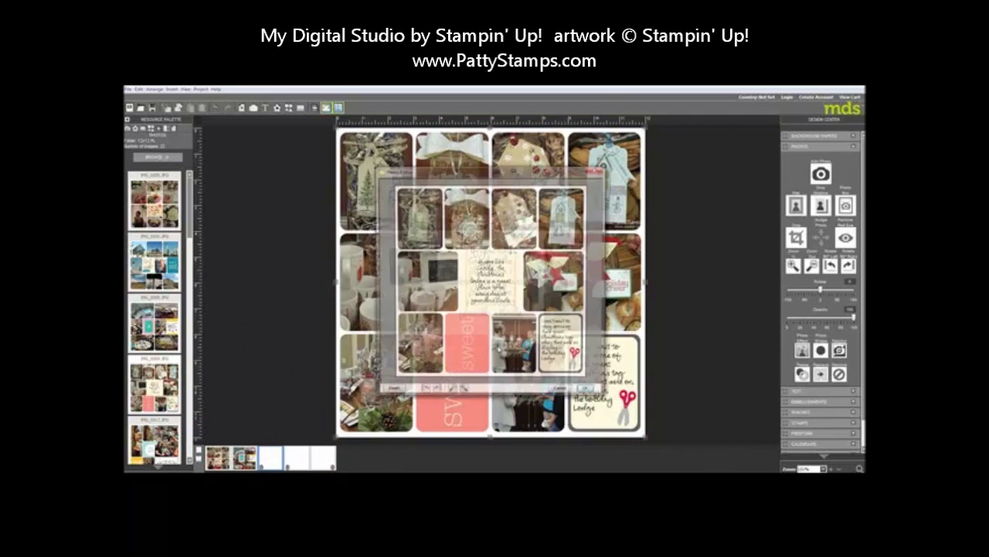
pyautogui.click(590, 392)
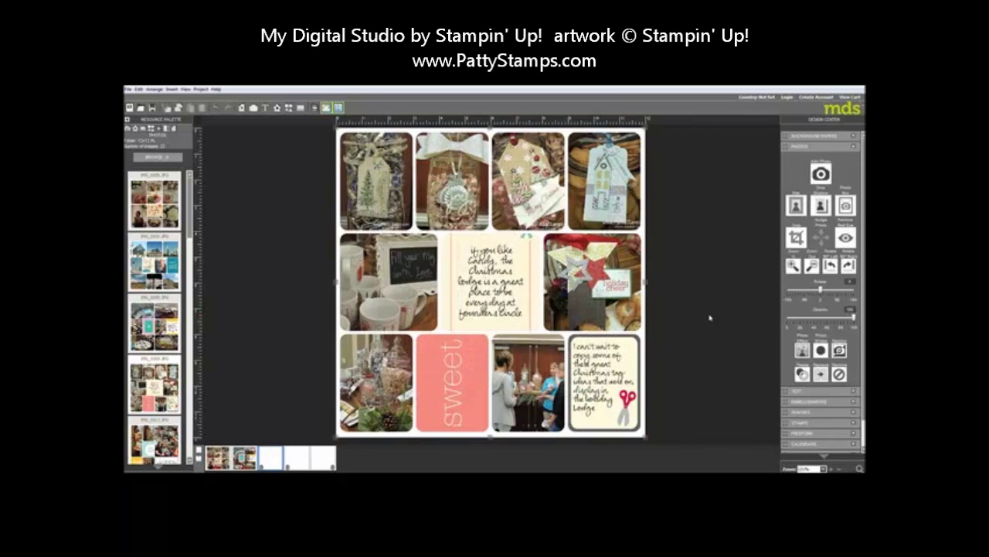
pyautogui.click(706, 317)
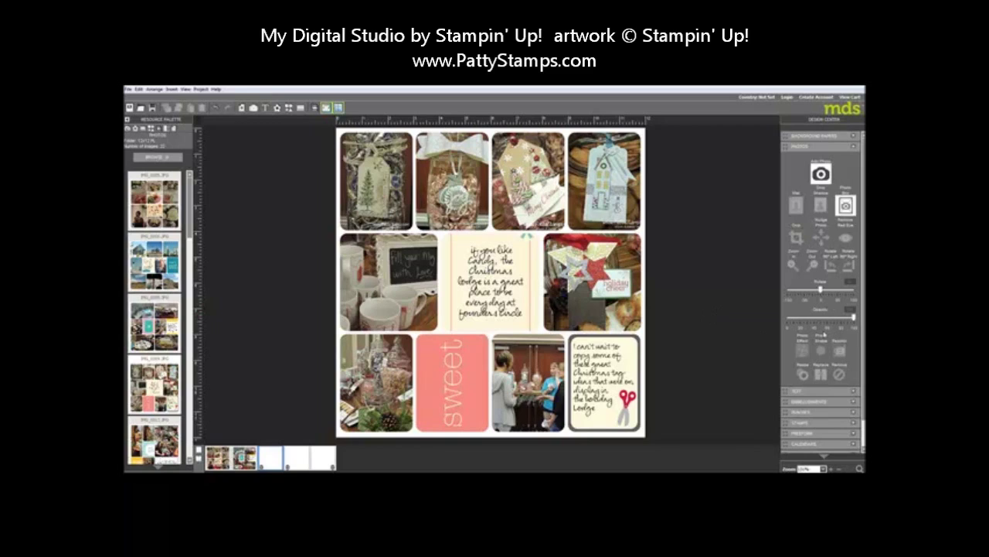
# Start an order for individual pages, saving the project and choosing United States as the account country, and cancel at the login.
pyautogui.click(853, 146)
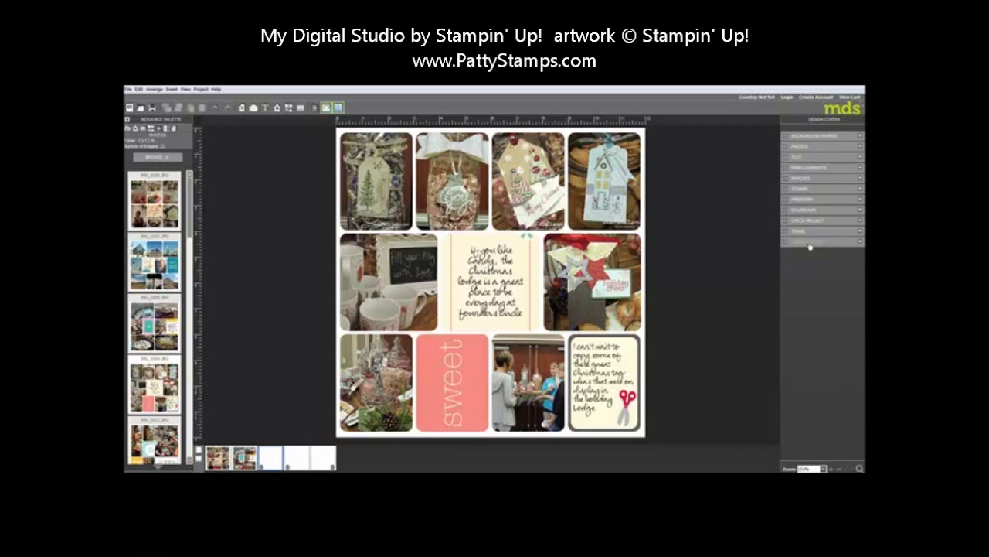
pyautogui.click(810, 244)
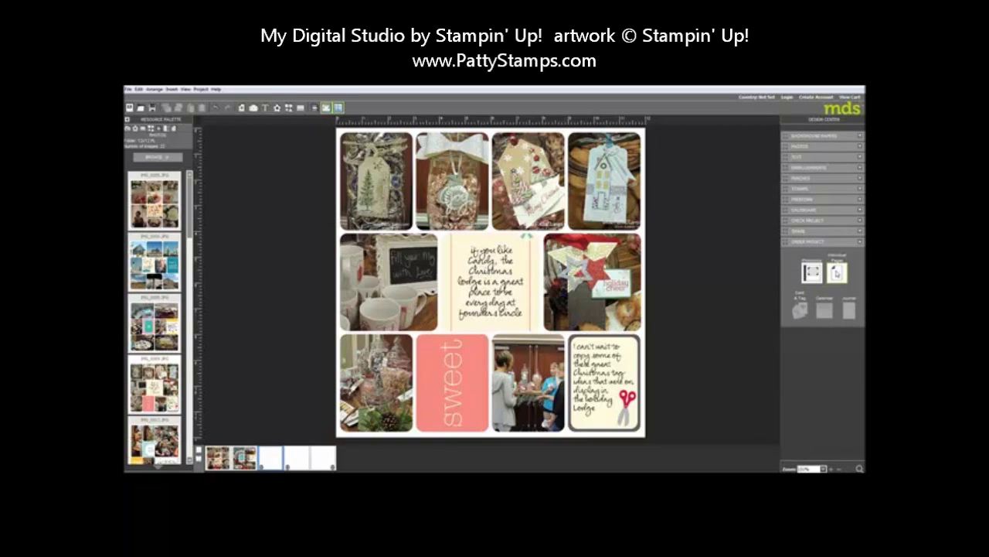
pyautogui.click(837, 272)
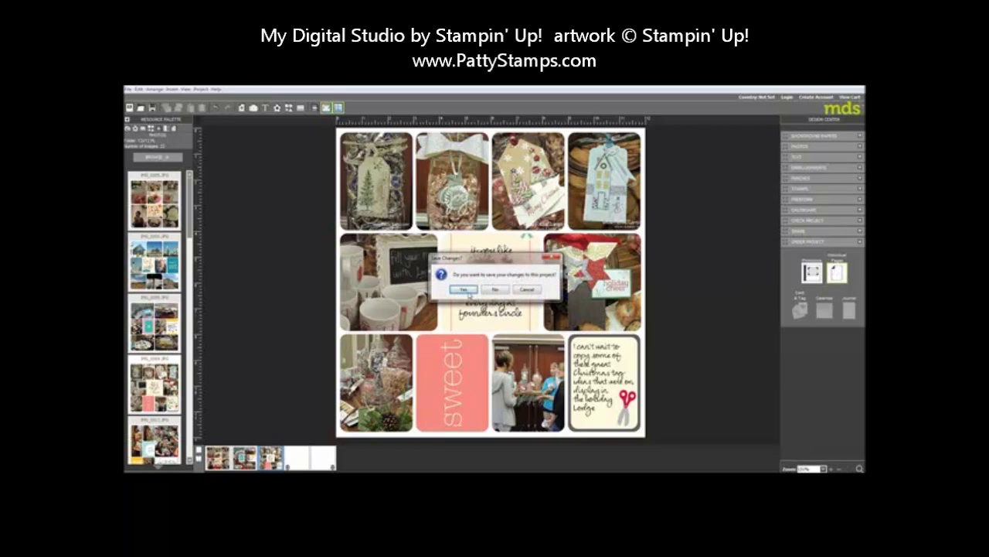
pyautogui.click(464, 289)
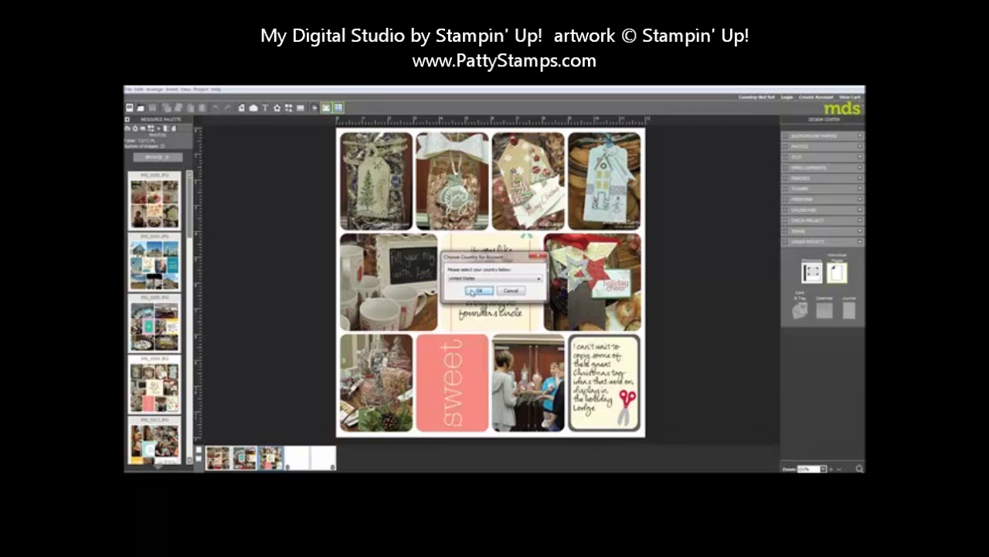
pyautogui.click(475, 291)
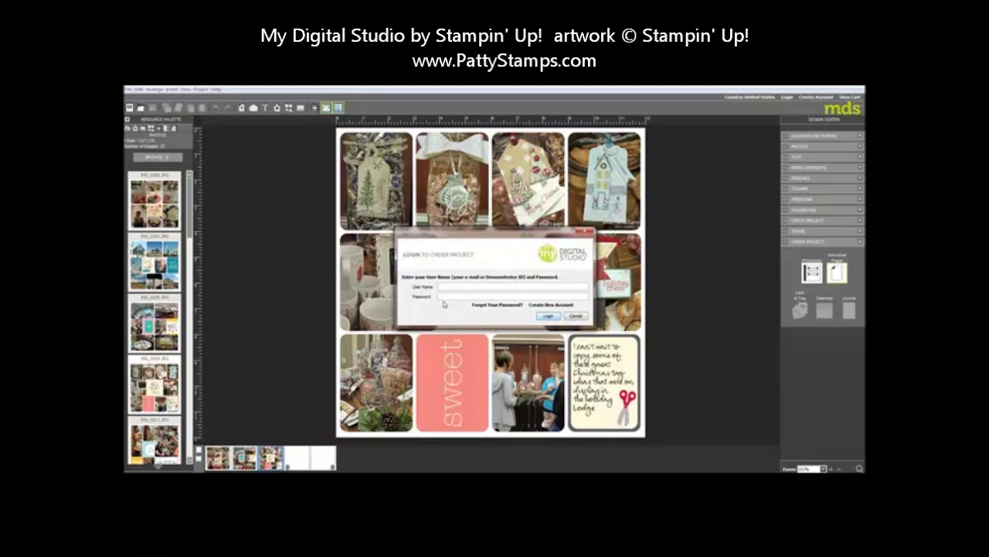
pyautogui.click(575, 317)
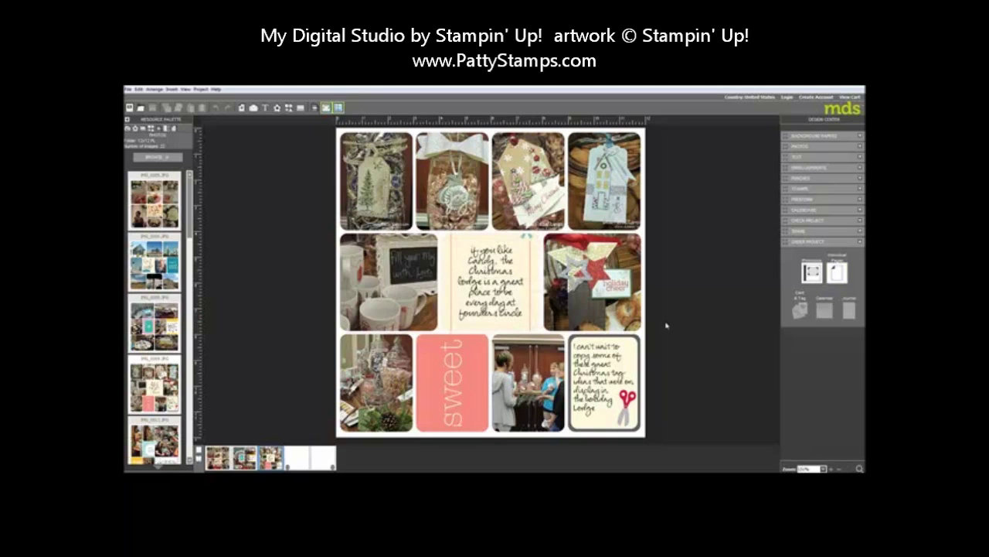